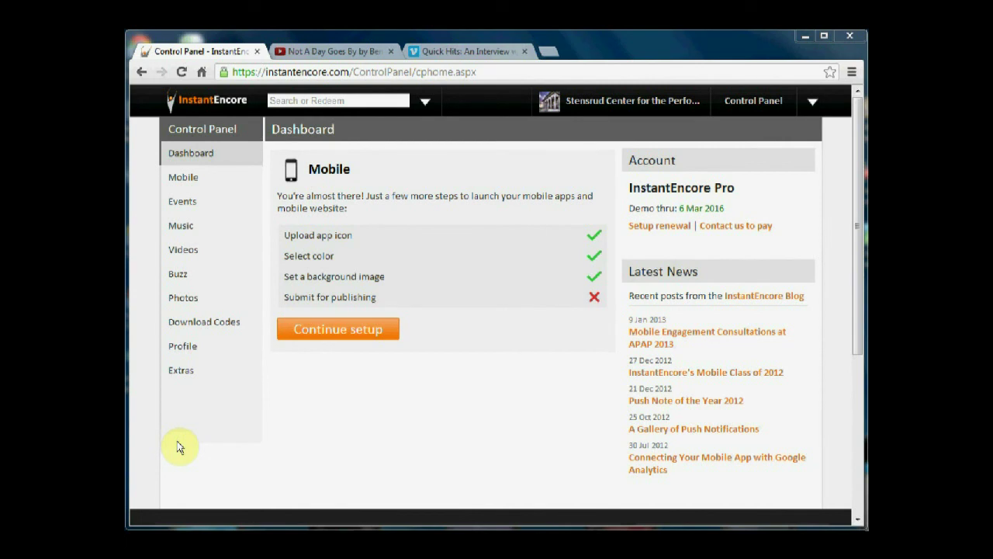
Start a new video in InstantEncore, then switch to the Not A Day Goes By YouTube page.
{"action": "mouse_move", "coordinate": [247, 255]}
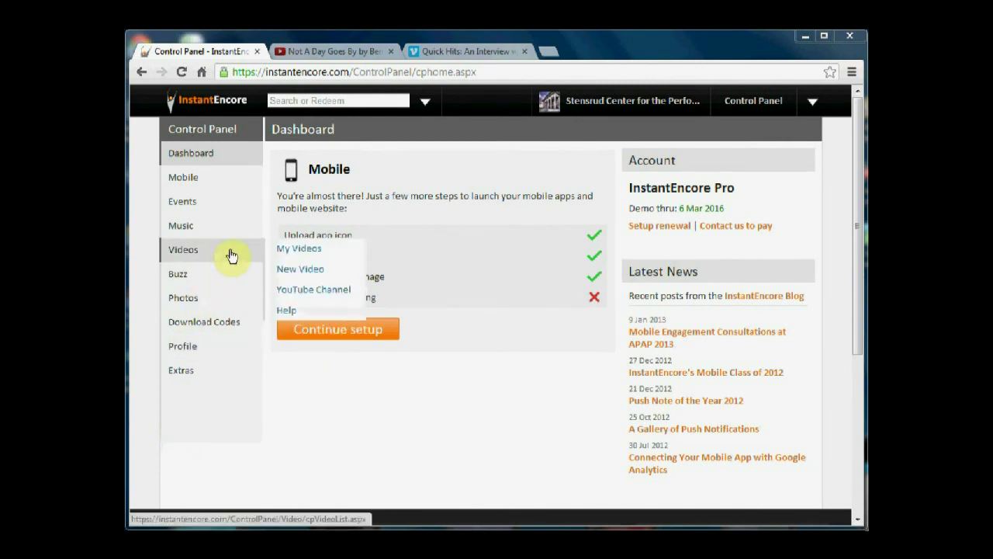
{"action": "left_click", "coordinate": [300, 269]}
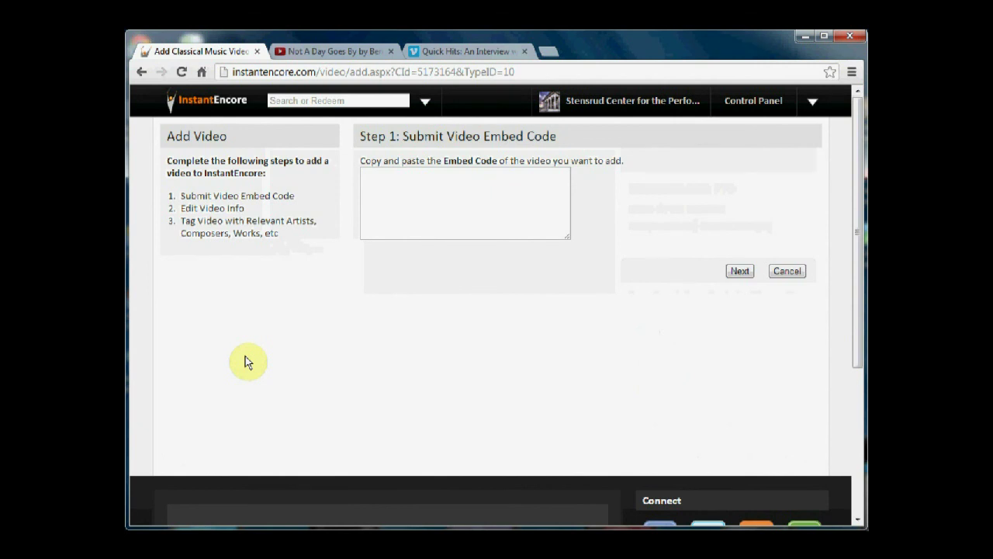
{"action": "left_click", "coordinate": [333, 55]}
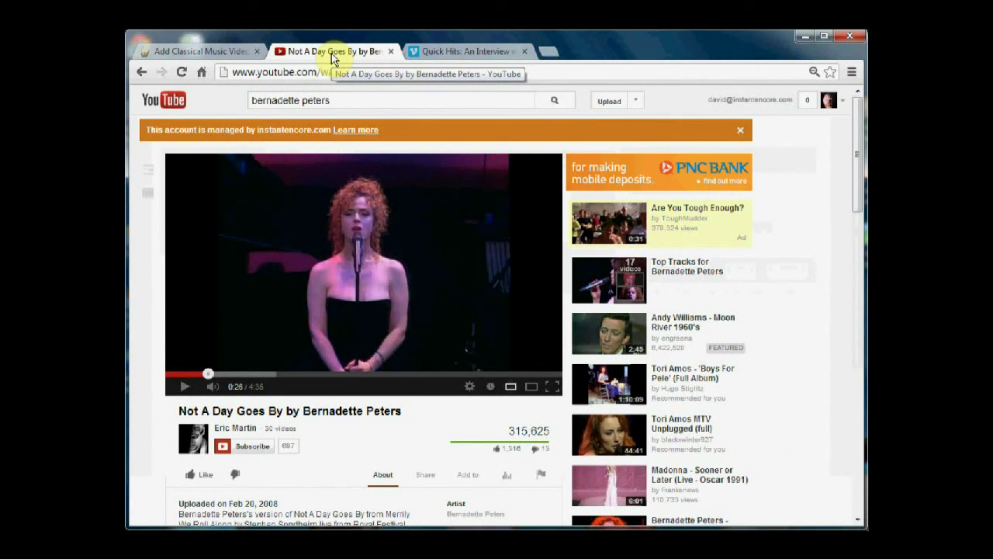
Paste the Not A Day Goes By YouTube iframe embed code into InstantEncore's Step 1 embed box.
{"action": "left_click", "coordinate": [425, 481]}
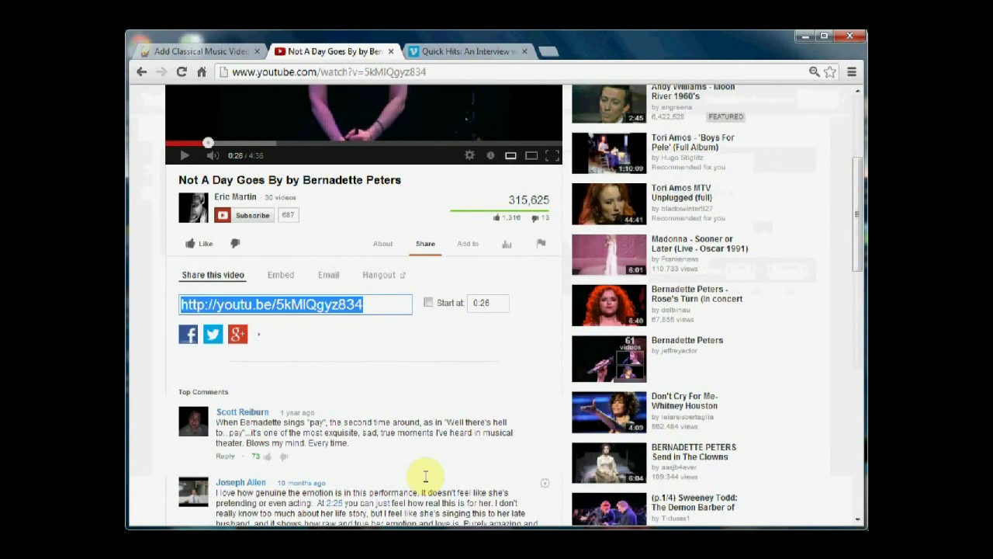
{"action": "left_click", "coordinate": [282, 275]}
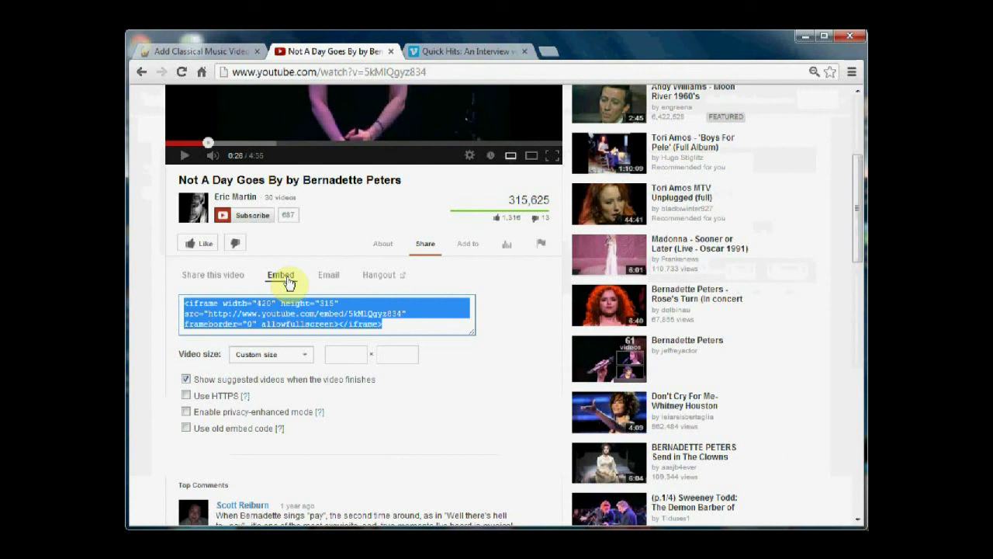
{"action": "left_click", "coordinate": [224, 56]}
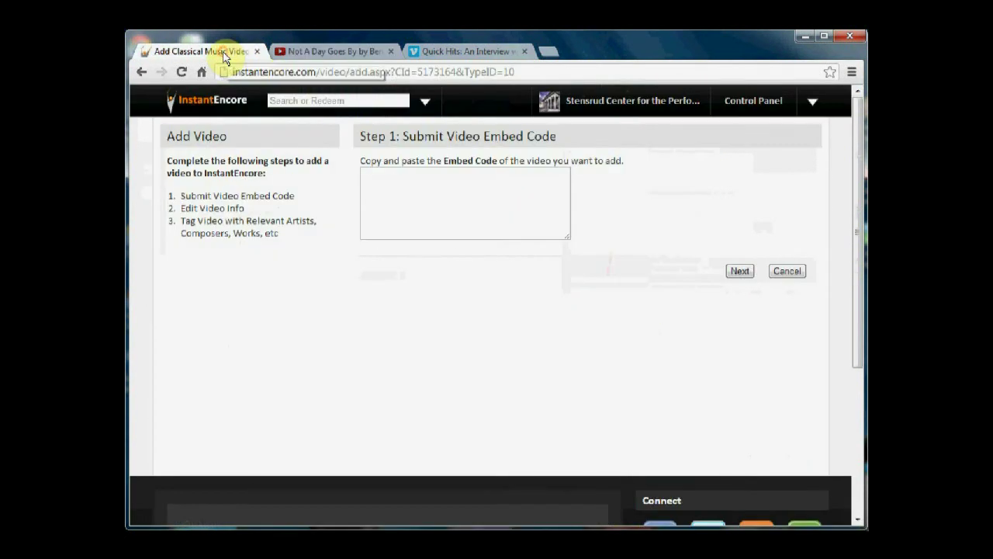
{"action": "left_click", "coordinate": [405, 186]}
{"action": "type", "text": "<iframe width=\"420\" height=\"315\" src=\"http://www.youtube.com/embed/5kM1Qgyz834\" frameborder=\"0\" allowfullscreen></iframe>"}
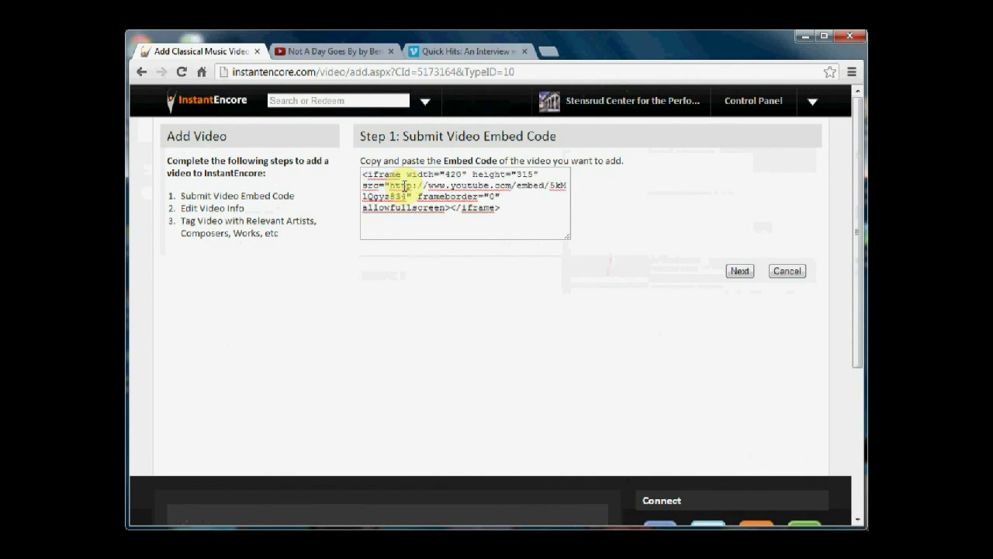
Submit the embed code, mark the video as an excerpt of the performance, and continue to Step 3: Tag.
{"action": "left_click", "coordinate": [738, 271]}
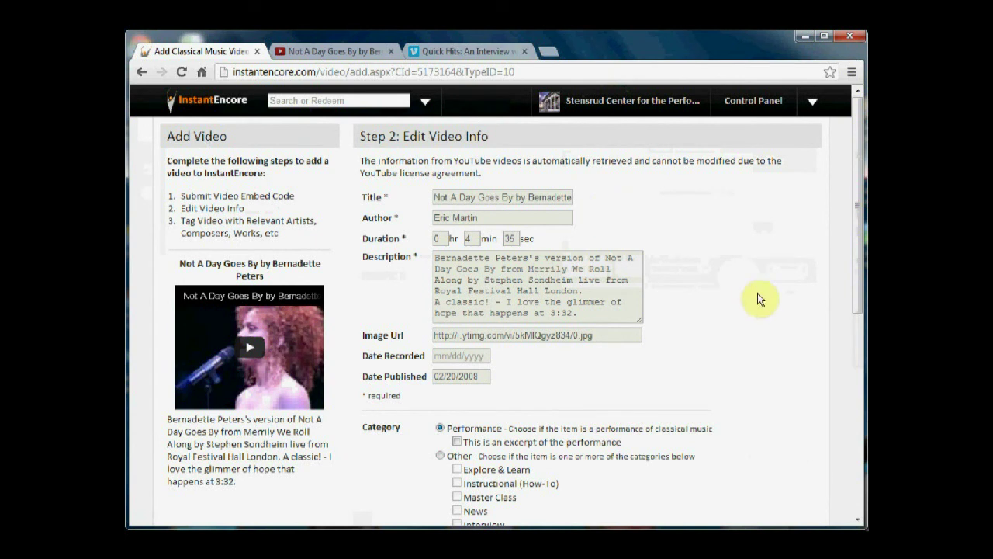
{"action": "left_click_drag", "start_coordinate": [857, 260], "coordinate": [854, 332]}
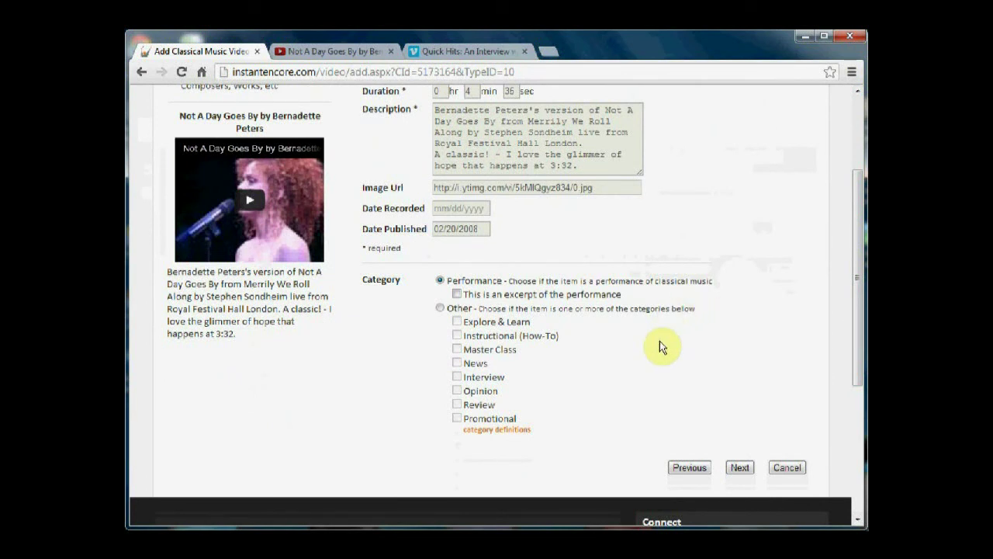
{"action": "left_click", "coordinate": [457, 294]}
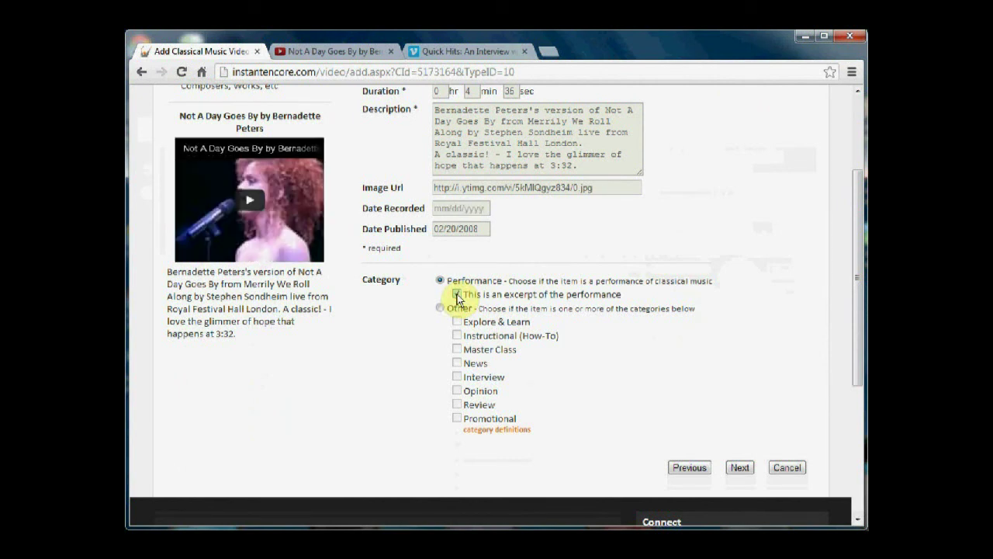
{"action": "mouse_move", "coordinate": [541, 347]}
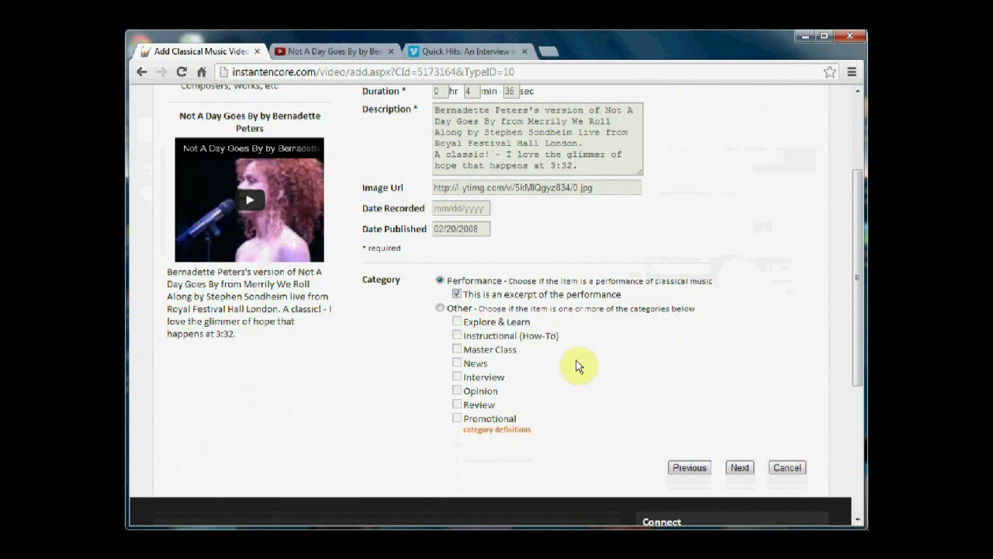
{"action": "left_click", "coordinate": [740, 469]}
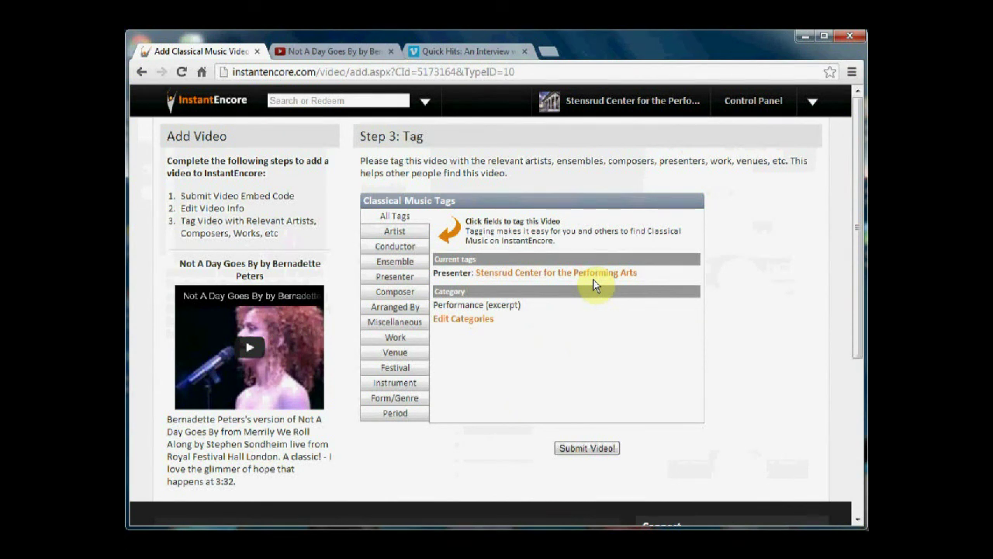
Tag the video's singer as artist (Voice) from the suggestions and submit the video.
{"action": "left_click", "coordinate": [399, 236]}
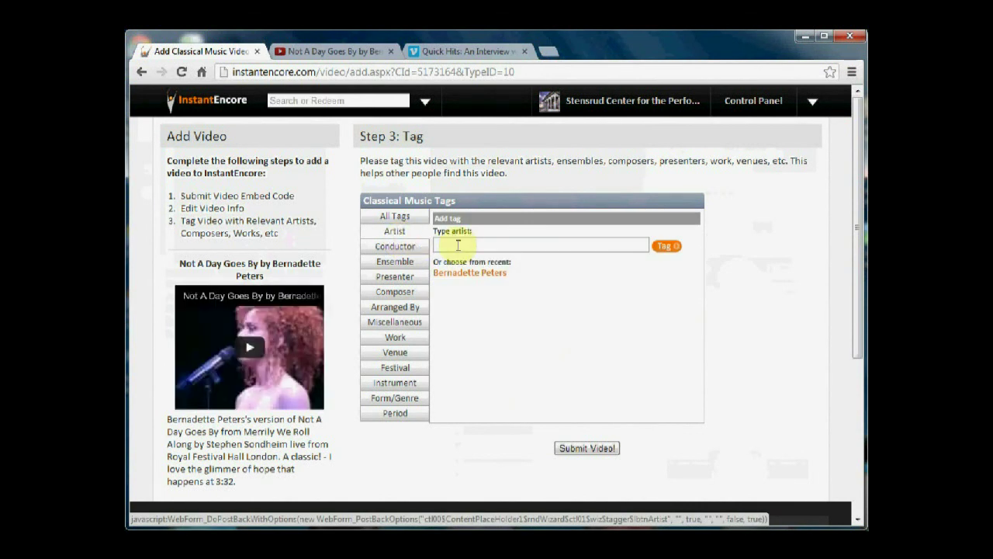
{"action": "left_click", "coordinate": [458, 245]}
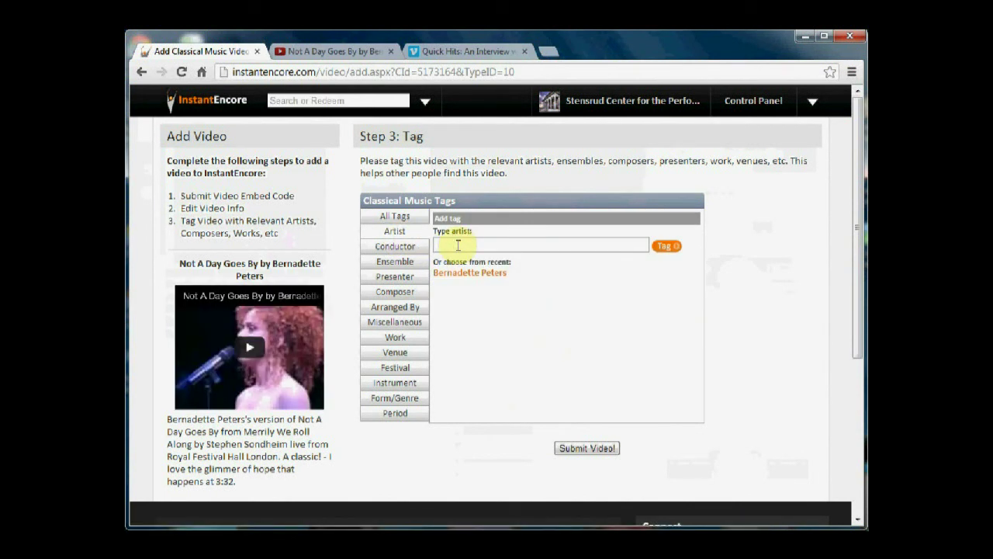
{"action": "type", "text": "Bernade"}
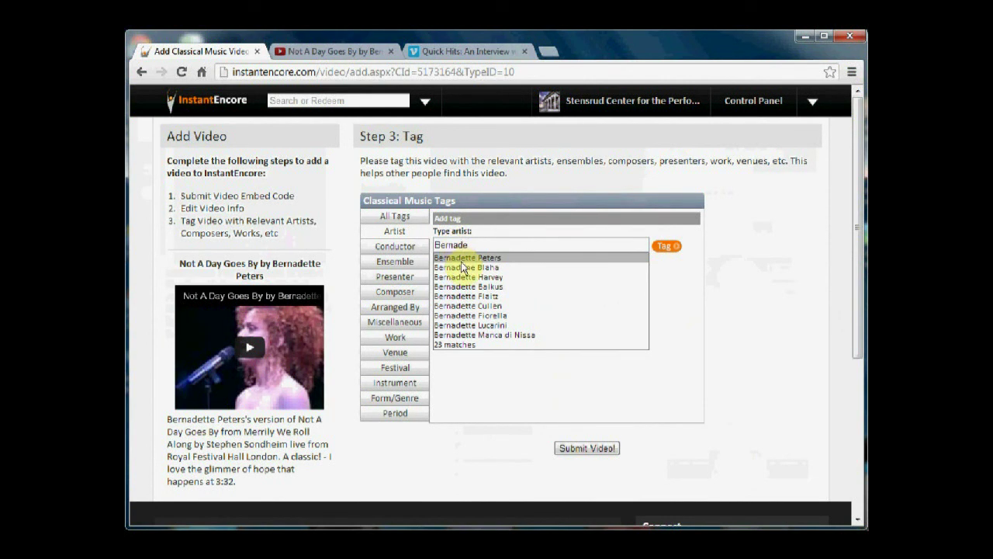
{"action": "left_click", "coordinate": [464, 259]}
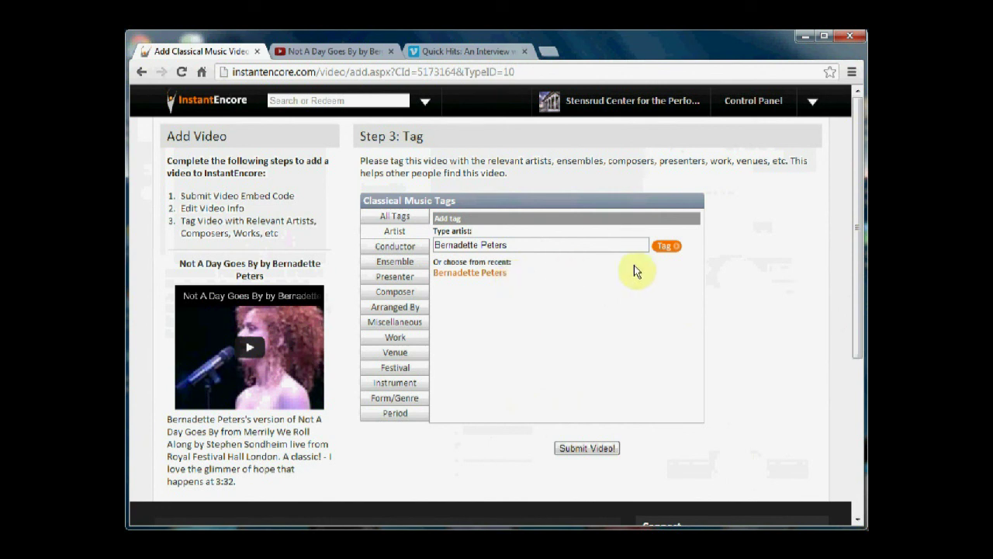
{"action": "left_click", "coordinate": [666, 246]}
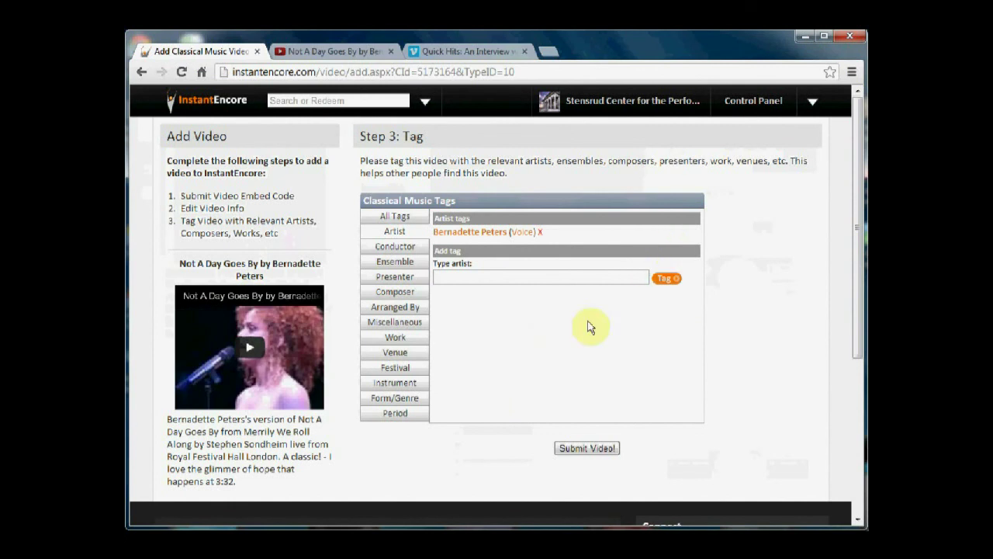
{"action": "left_click", "coordinate": [577, 449]}
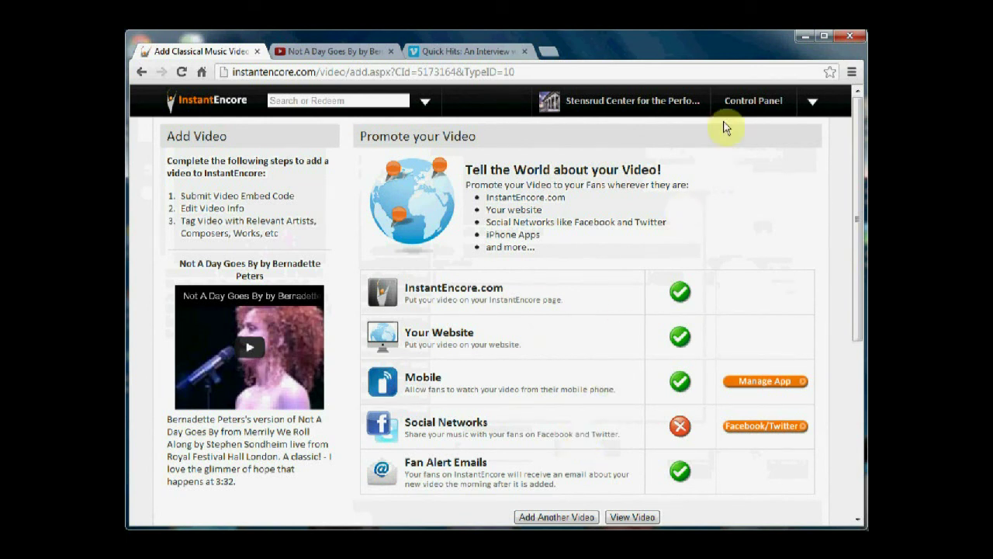
Open My Videos from the Control Panel dropdown to see Not A Day Goes By listed.
{"action": "mouse_move", "coordinate": [732, 114]}
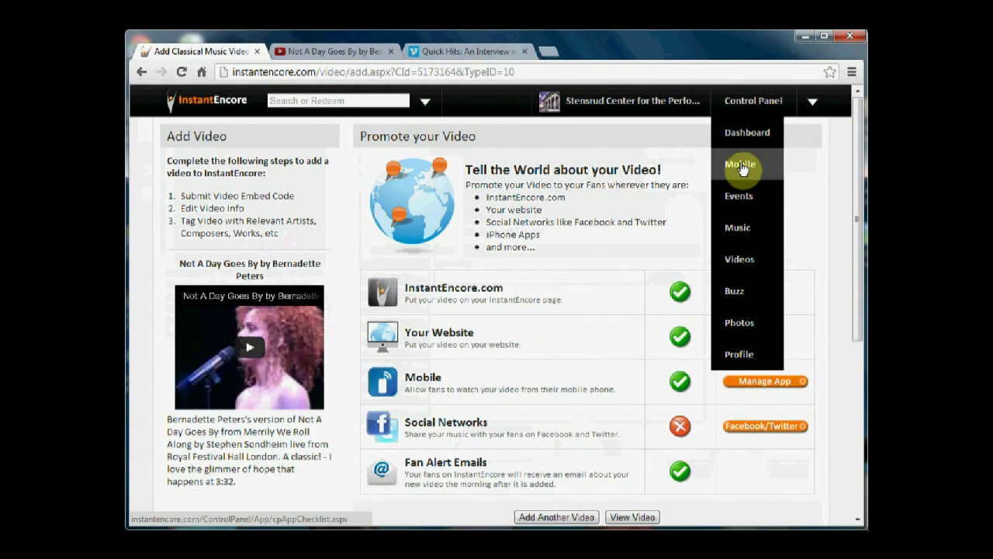
{"action": "left_click", "coordinate": [743, 259]}
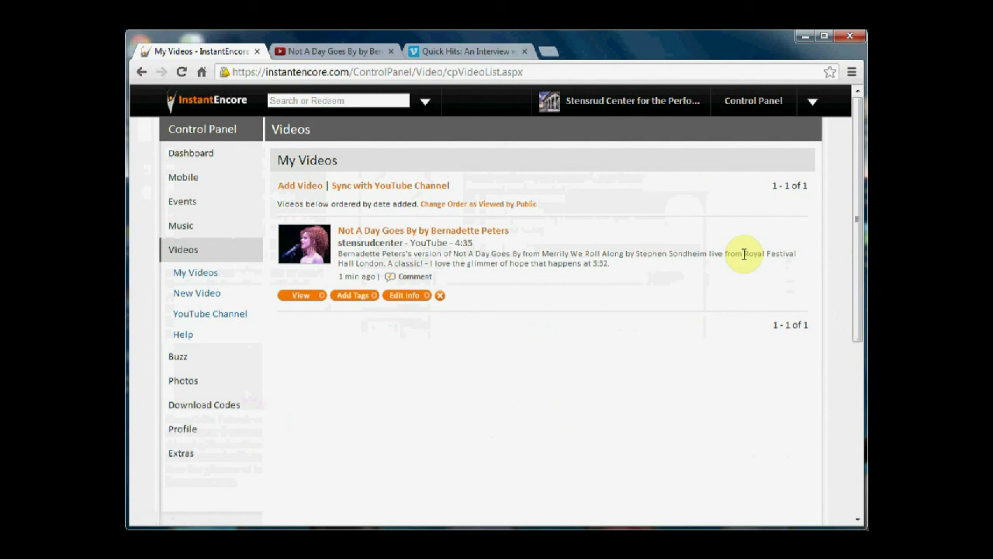
Begin another Add Video form and bring up the Vimeo 'Quick Hits' interview page.
{"action": "left_click", "coordinate": [301, 192]}
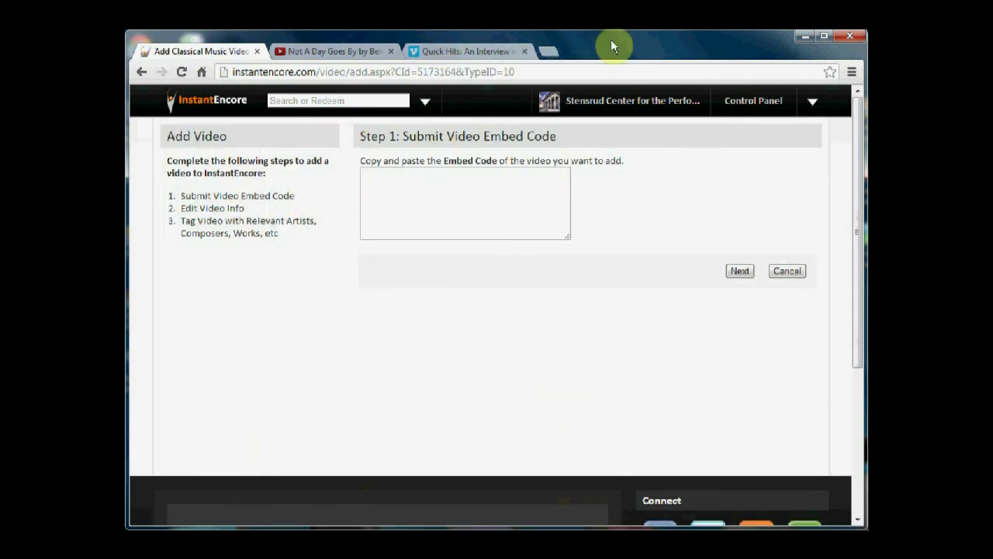
{"action": "left_click", "coordinate": [503, 53]}
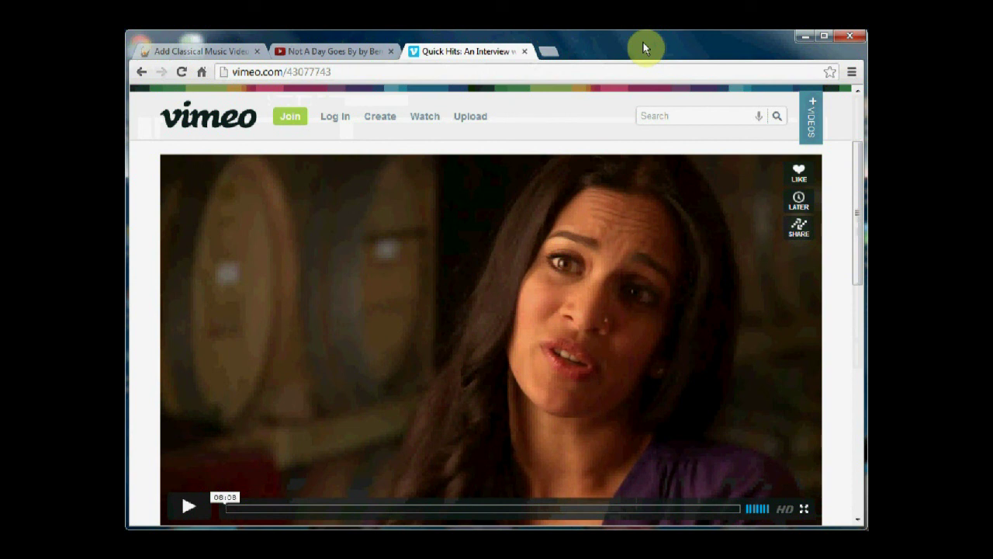
Copy the Vimeo interview's embed code and place the caret in InstantEncore's embed-code box.
{"action": "left_click", "coordinate": [799, 231]}
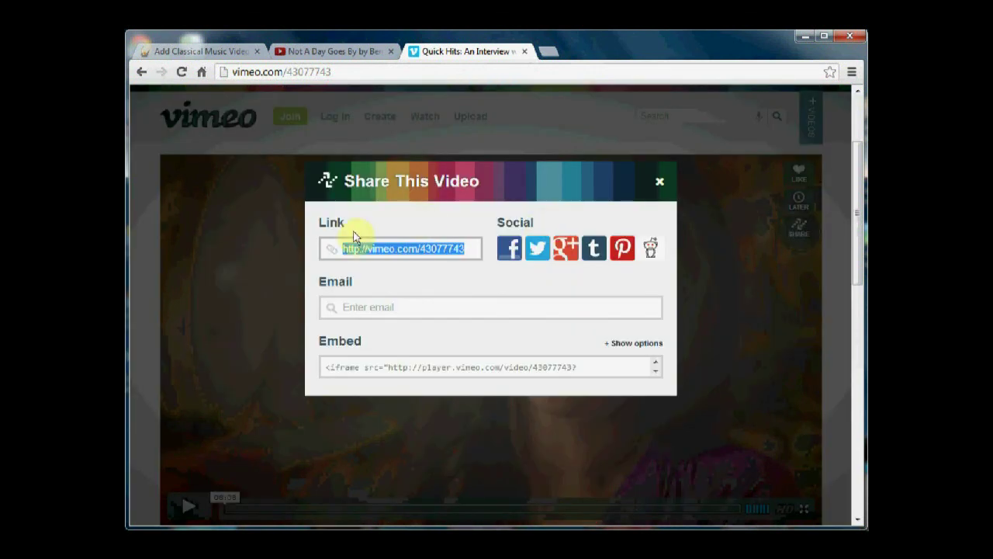
{"action": "left_click", "coordinate": [327, 365]}
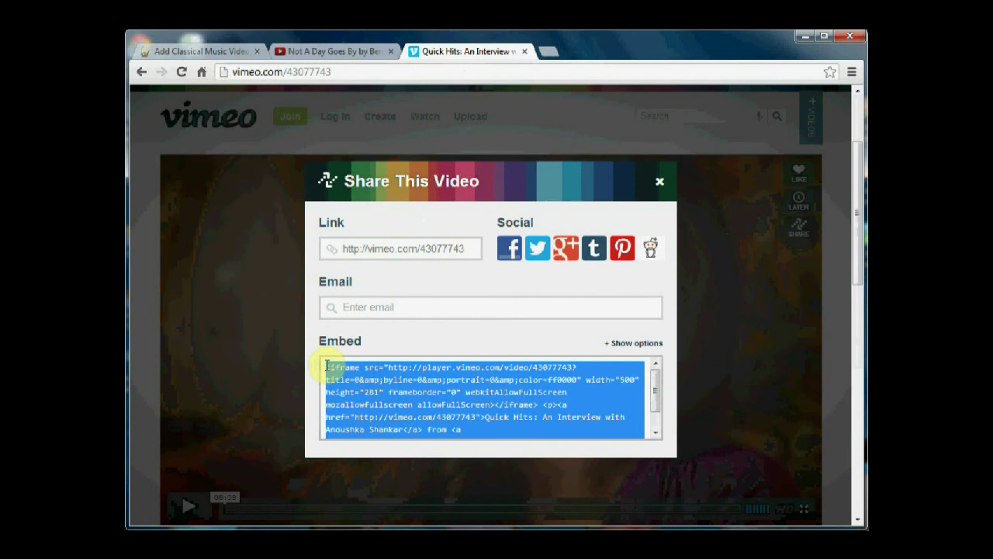
{"action": "left_click", "coordinate": [203, 53]}
{"action": "left_click", "coordinate": [376, 184]}
Paste the Vimeo embed code, continue to video info, and enter the interview's title.
{"action": "key", "text": "ctrl+v"}
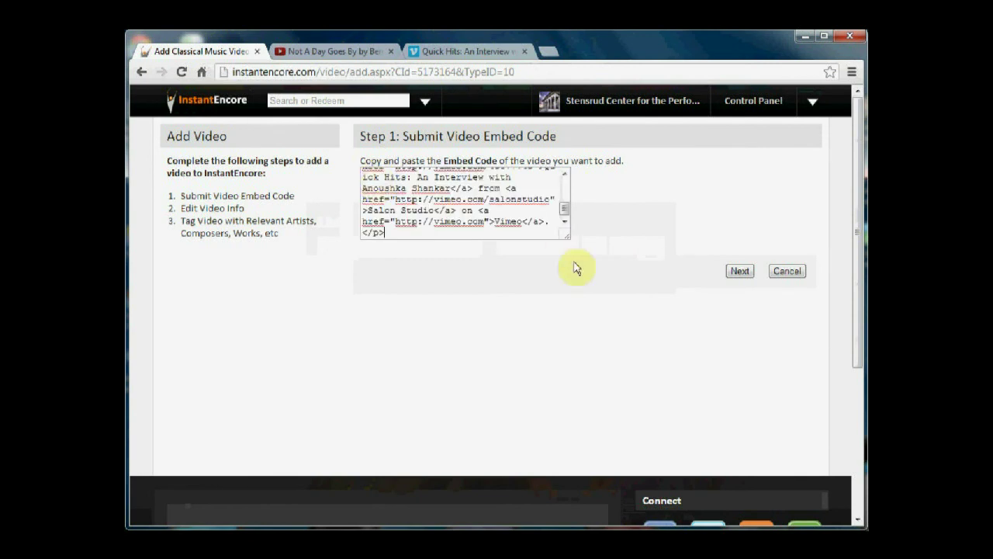
{"action": "left_click", "coordinate": [741, 272]}
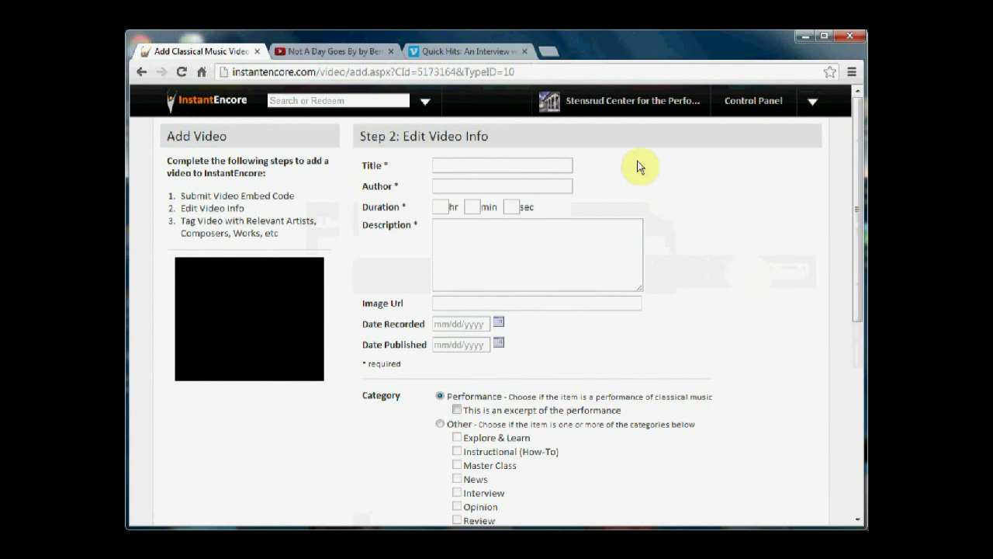
{"action": "left_click", "coordinate": [530, 162]}
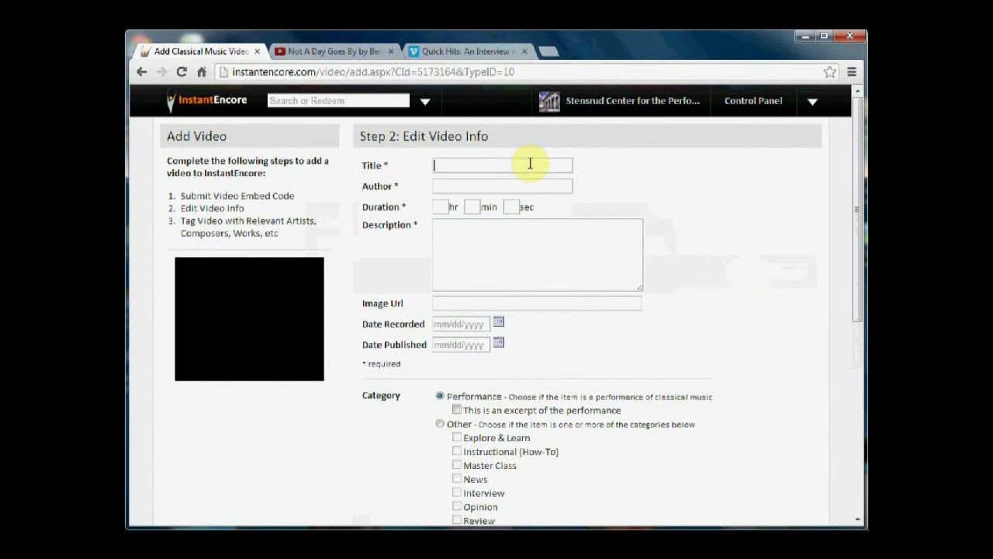
{"action": "type", "text": "Interview with Anoushka"}
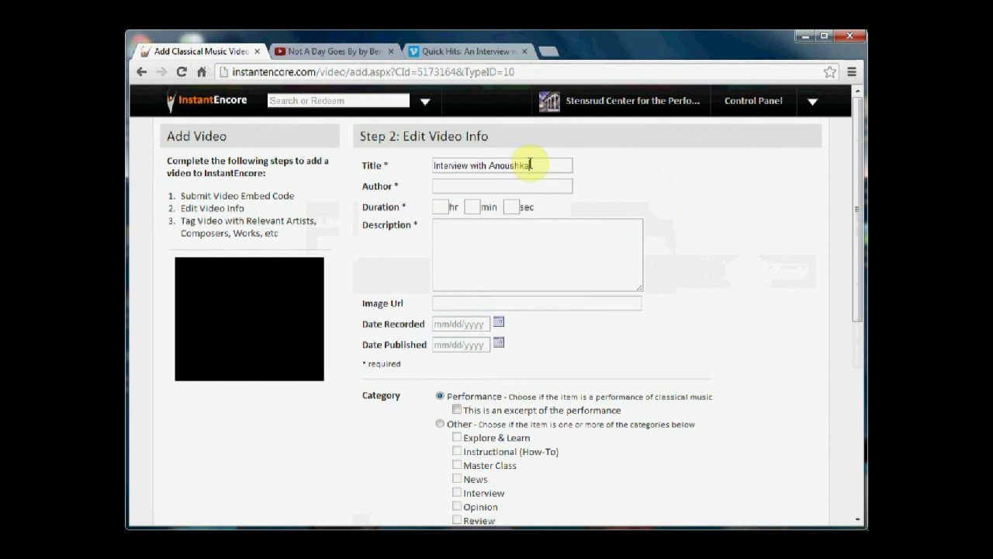
{"action": "type", "text": " Shankar"}
{"action": "left_click", "coordinate": [498, 186]}
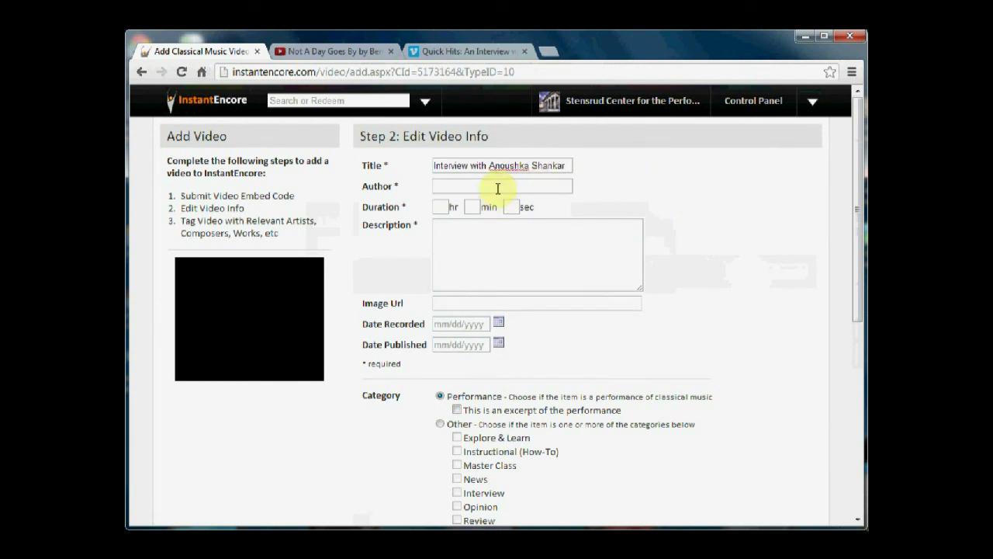
Check the Vimeo page details and set the author to Salon Studio.
{"action": "left_click", "coordinate": [453, 52]}
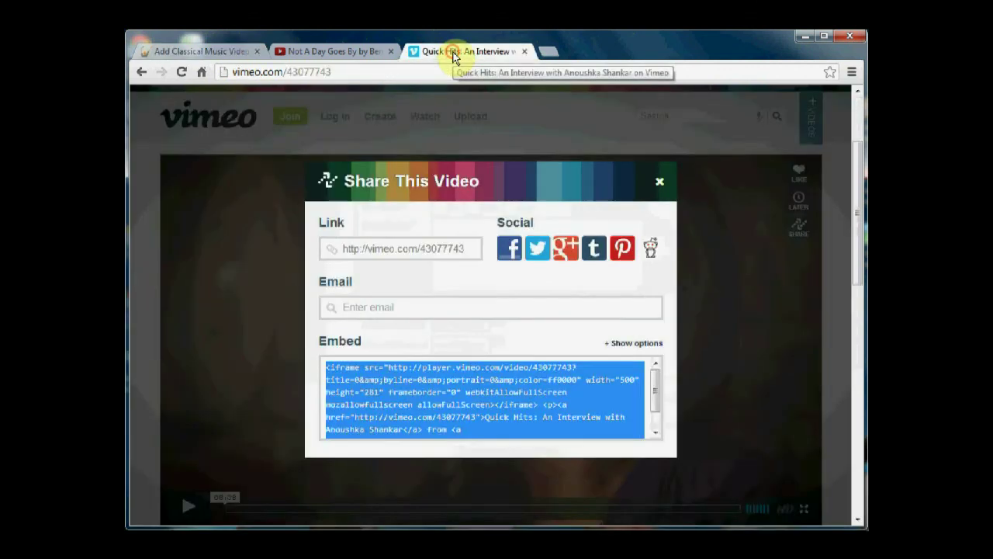
{"action": "left_click", "coordinate": [659, 181]}
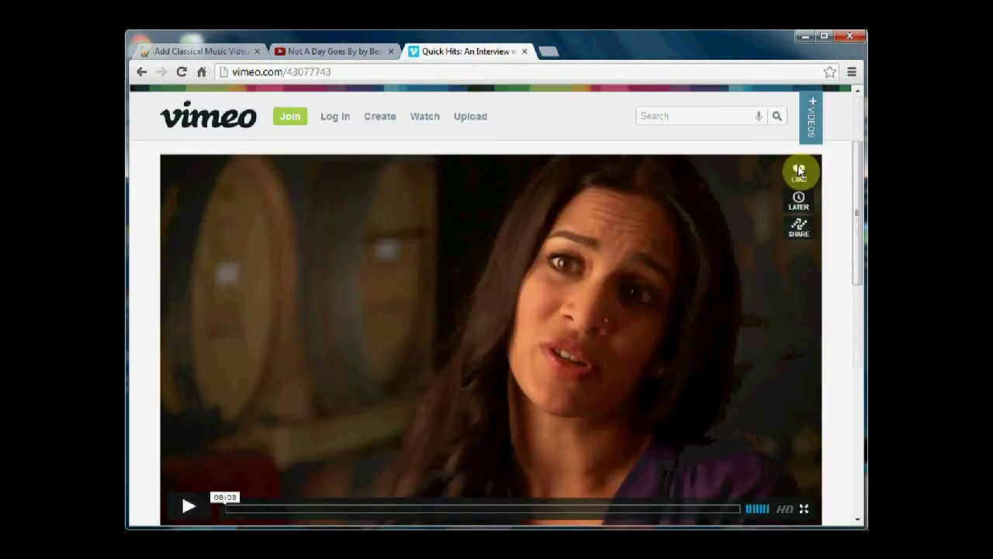
{"action": "left_click_drag", "start_coordinate": [856, 177], "coordinate": [853, 204]}
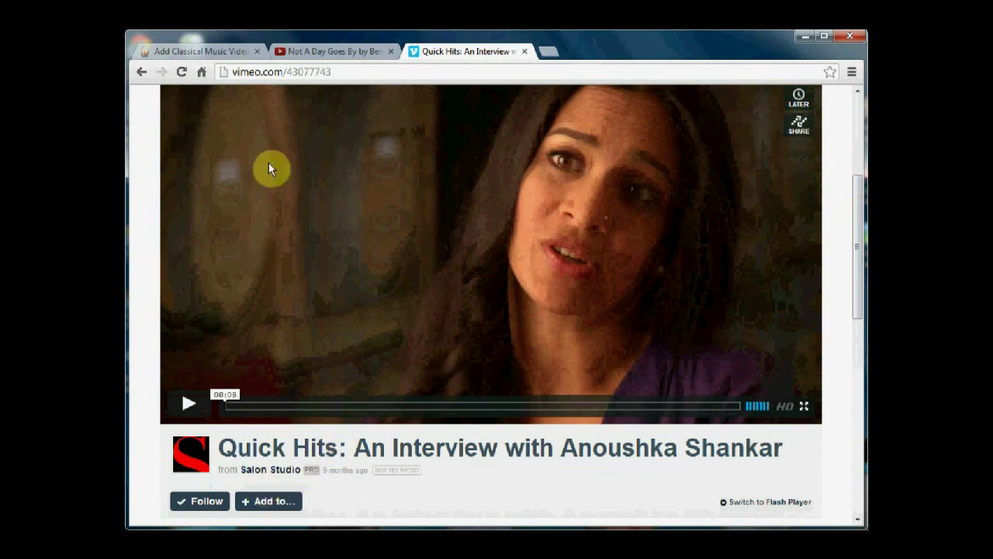
{"action": "left_click", "coordinate": [226, 51]}
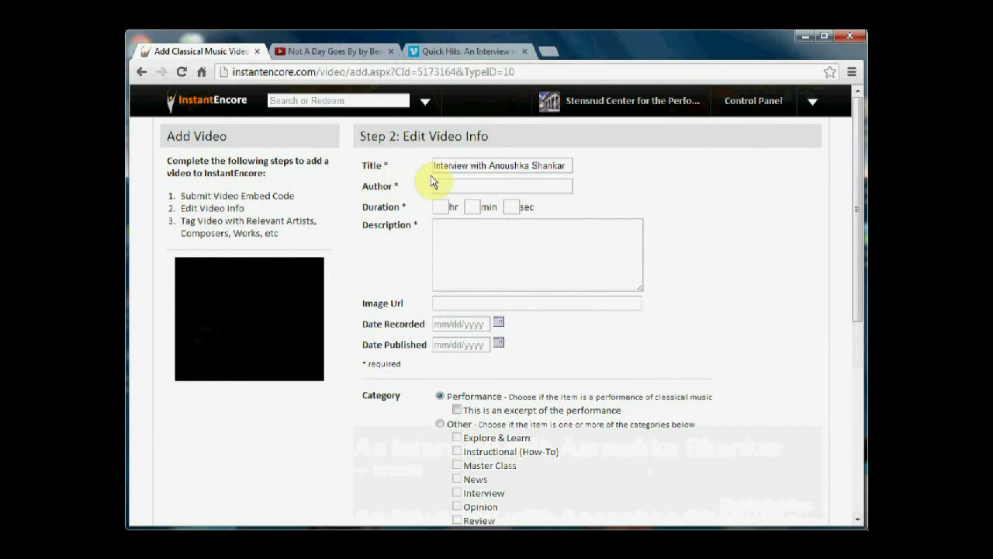
{"action": "type", "text": "Salon Studio"}
Enter the video duration as 00 hr 08 min 08 sec.
{"action": "left_click", "coordinate": [491, 51]}
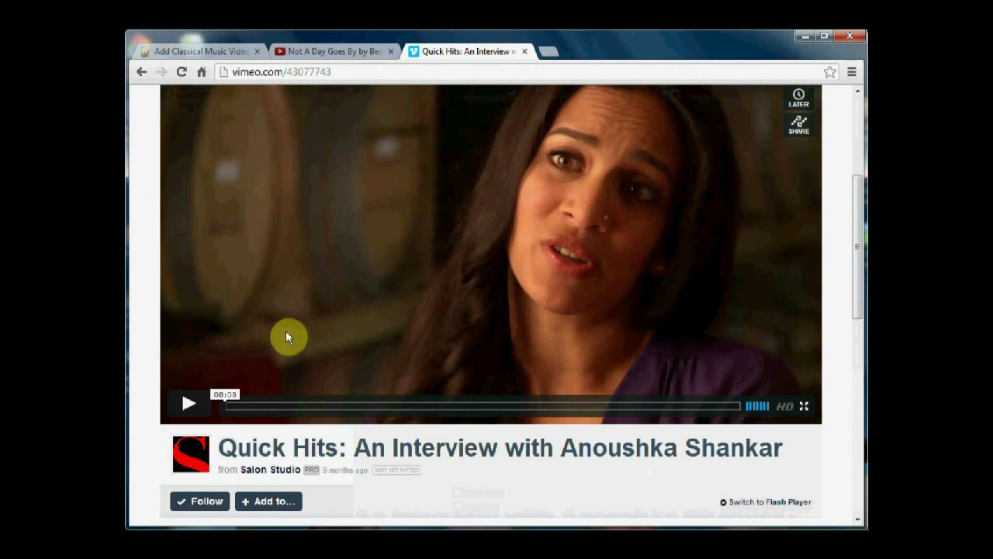
{"action": "left_click", "coordinate": [229, 54]}
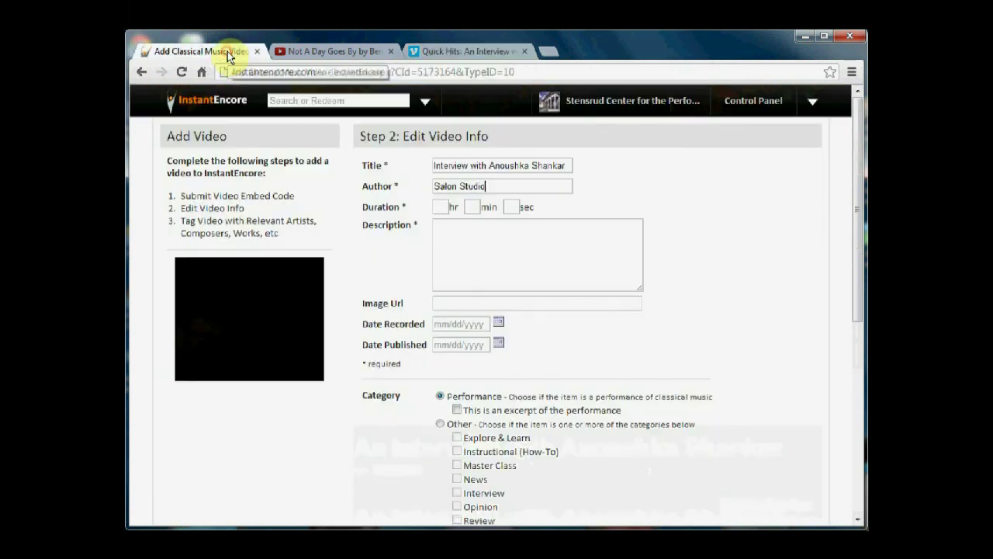
{"action": "left_click", "coordinate": [444, 207]}
{"action": "type", "text": "00"}
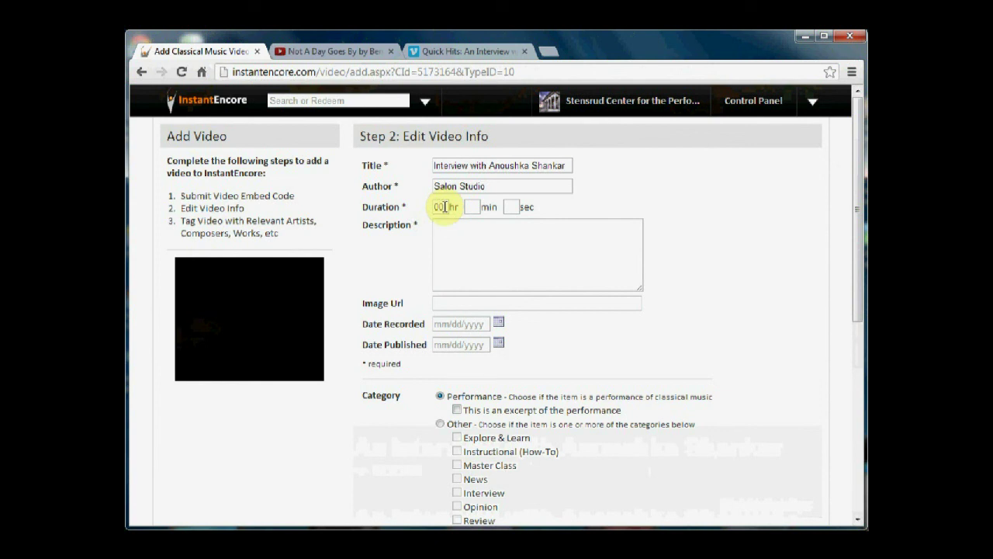
{"action": "key", "text": "Tab"}
{"action": "type", "text": "00"}
{"action": "type", "text": "08"}
{"action": "left_click", "coordinate": [462, 247]}
{"action": "left_click", "coordinate": [457, 52]}
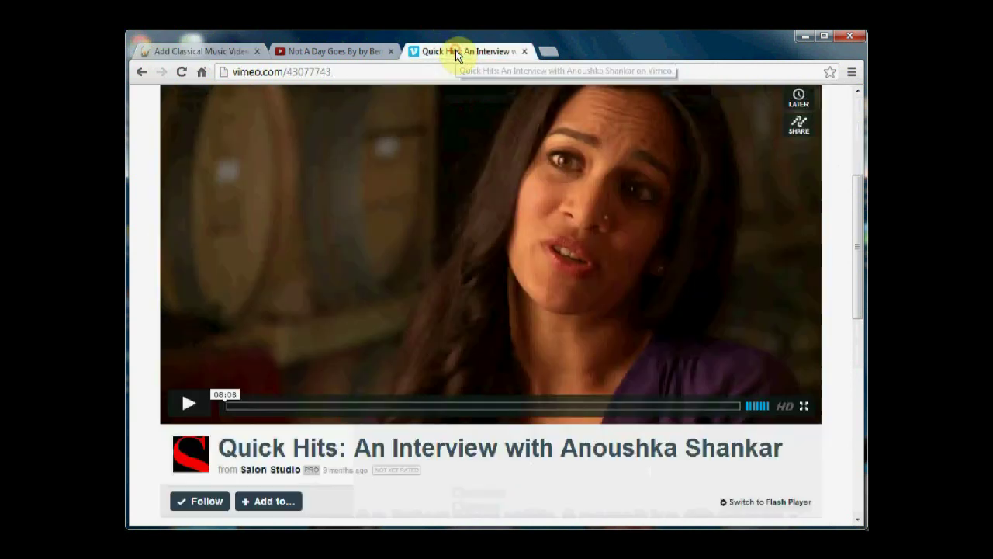
{"action": "left_click_drag", "start_coordinate": [857, 222], "coordinate": [851, 263]}
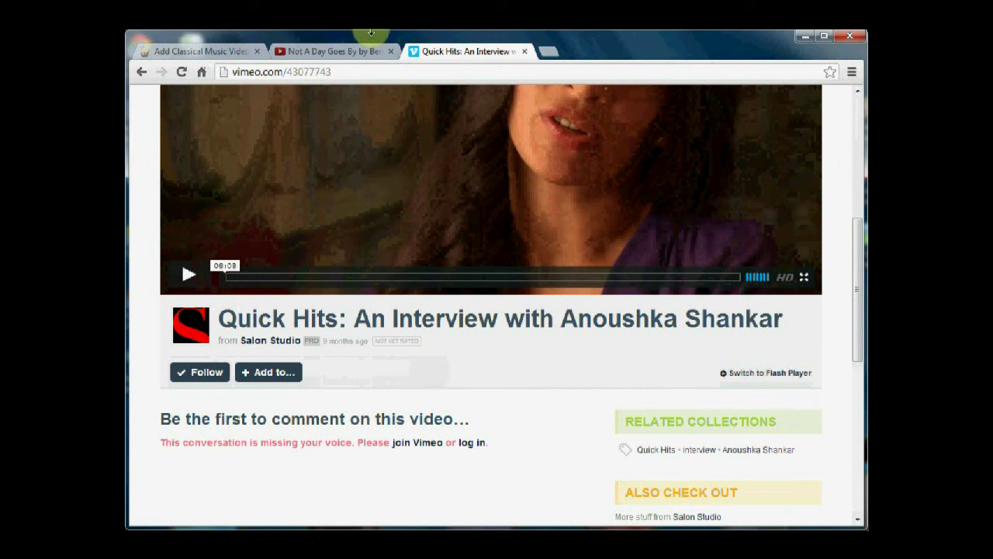
Type the description about the artist's life and musical influences, correcting a typo.
{"action": "left_click", "coordinate": [231, 53]}
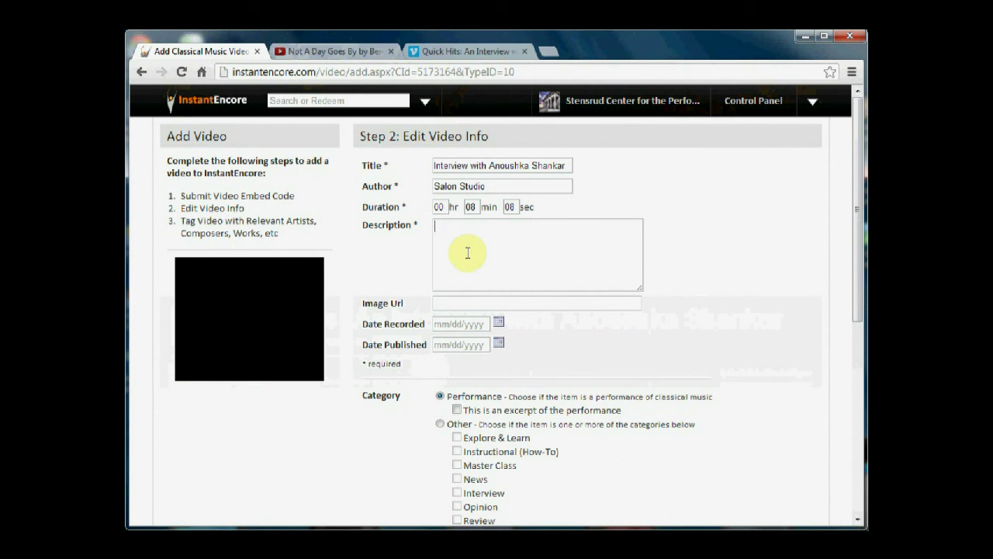
{"action": "type", "text": "oushka Shanka"}
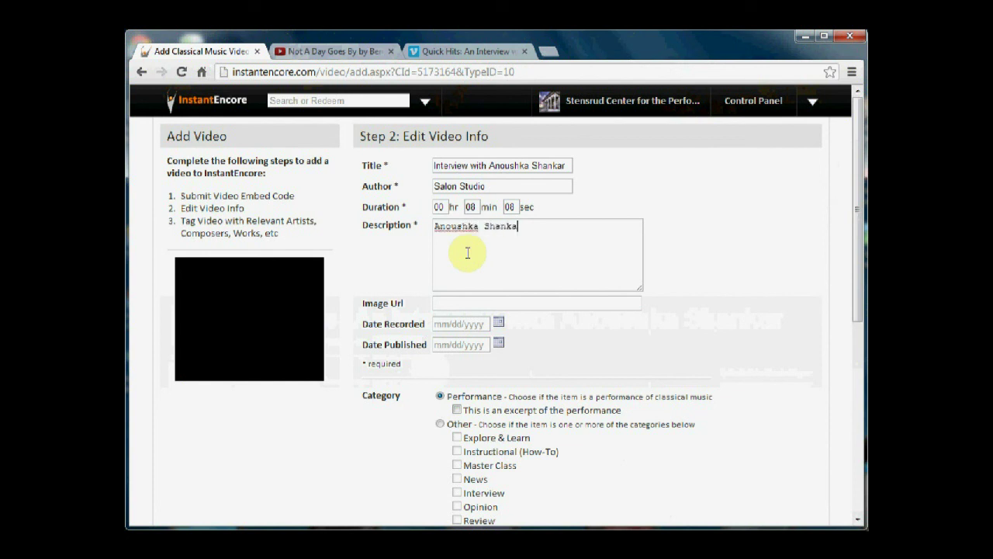
{"action": "type", "text": "r talks about her "}
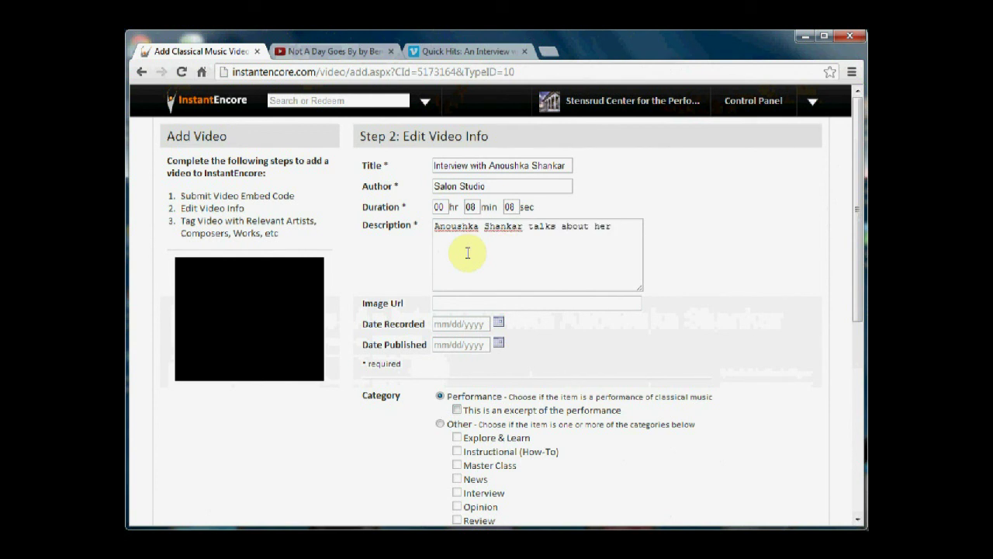
{"action": "type", "text": "life and musical influences."}
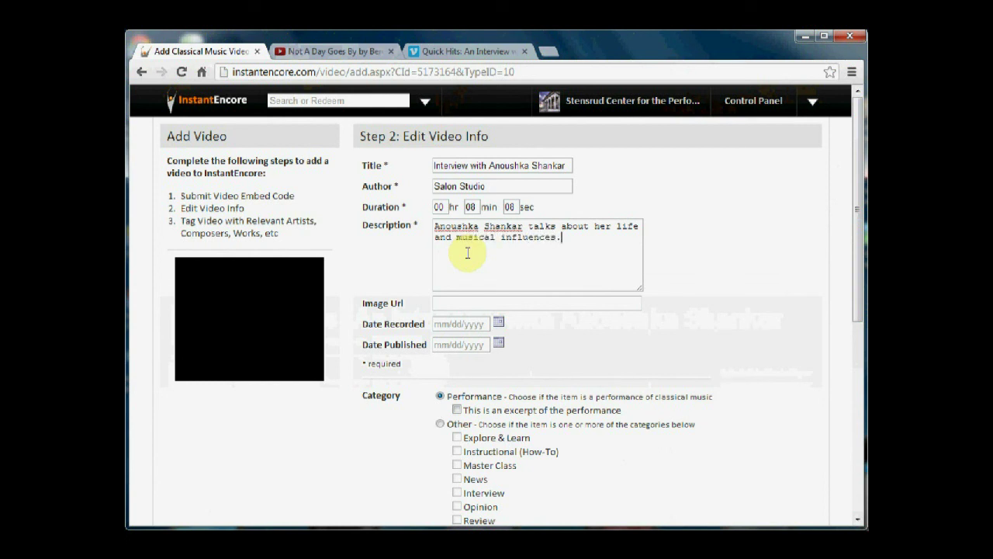
{"action": "left_click", "coordinate": [456, 301]}
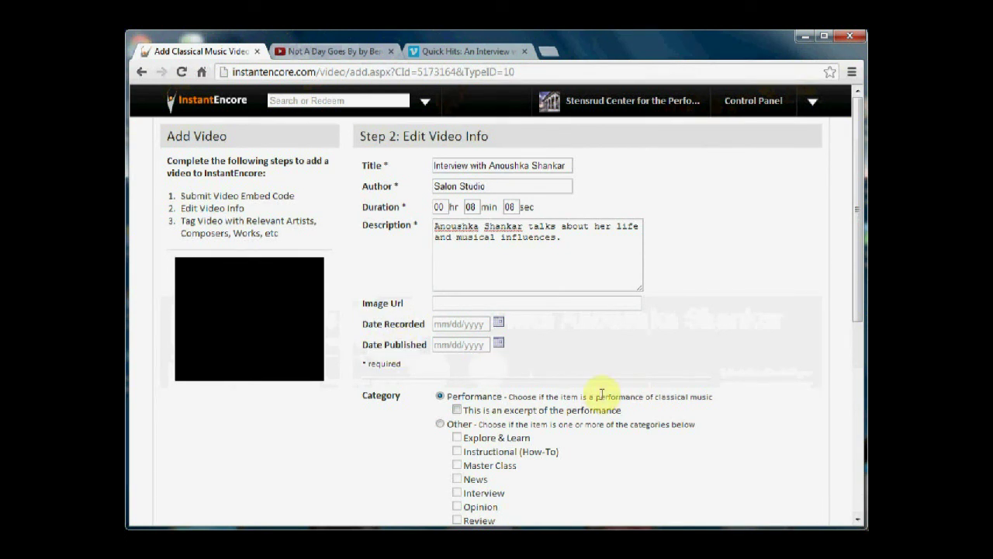
Switch the interview's category from Performance to Other and continue to Step 3: Tag.
{"action": "left_click_drag", "start_coordinate": [856, 280], "coordinate": [856, 346]}
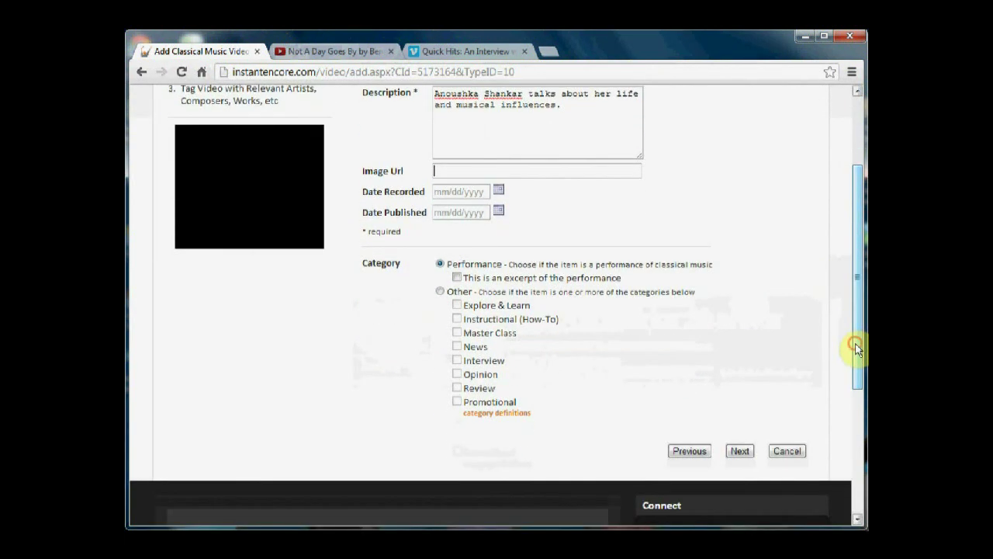
{"action": "left_click", "coordinate": [441, 292]}
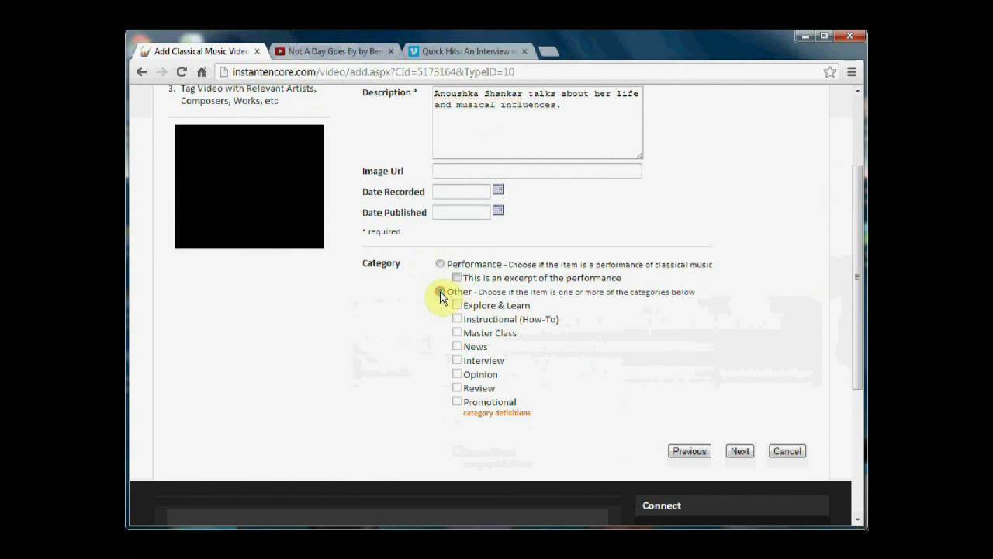
{"action": "mouse_move", "coordinate": [458, 365]}
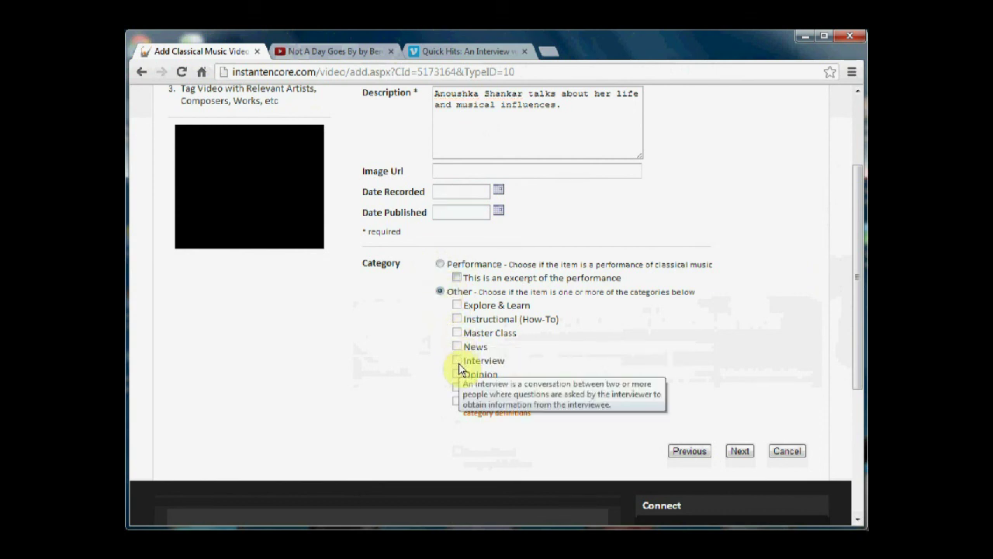
{"action": "left_click", "coordinate": [741, 453]}
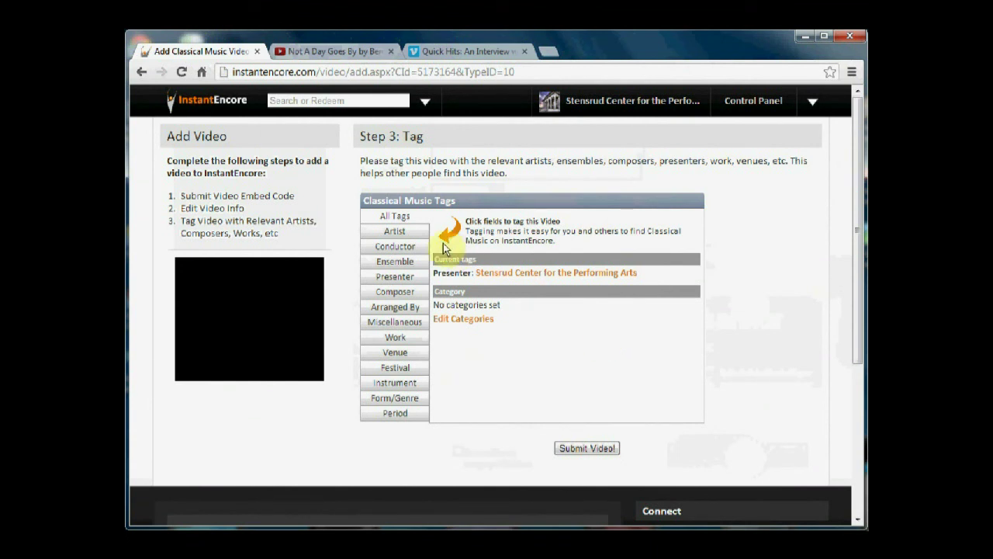
Add Anoushka Shankar (Sitar) as an artist tag on the interview video.
{"action": "left_click", "coordinate": [396, 232]}
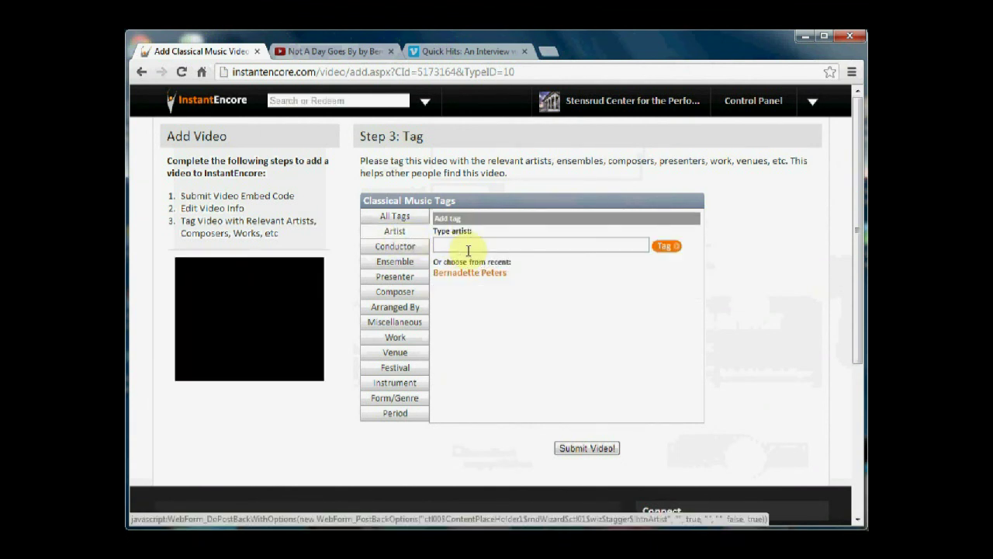
{"action": "type", "text": "Anoush"}
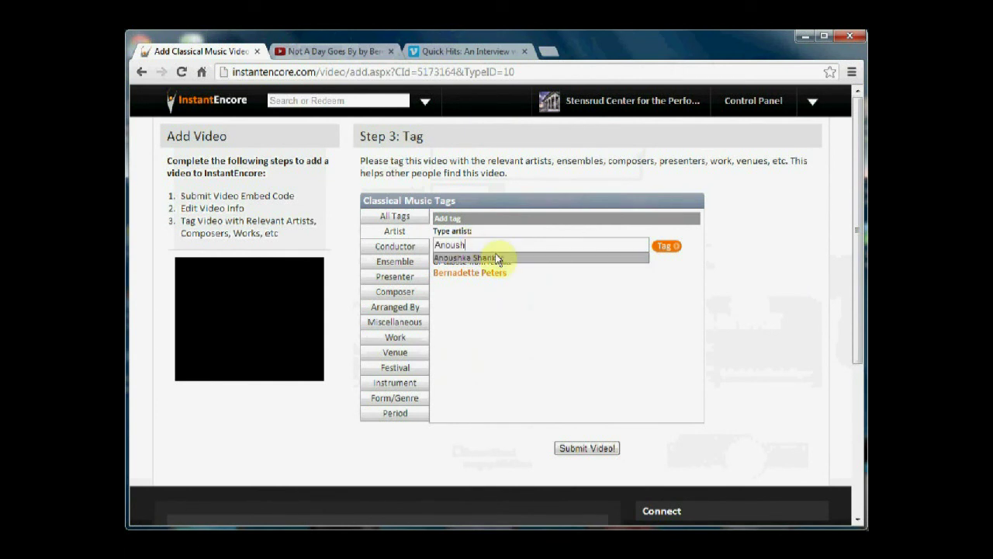
{"action": "left_click", "coordinate": [509, 259]}
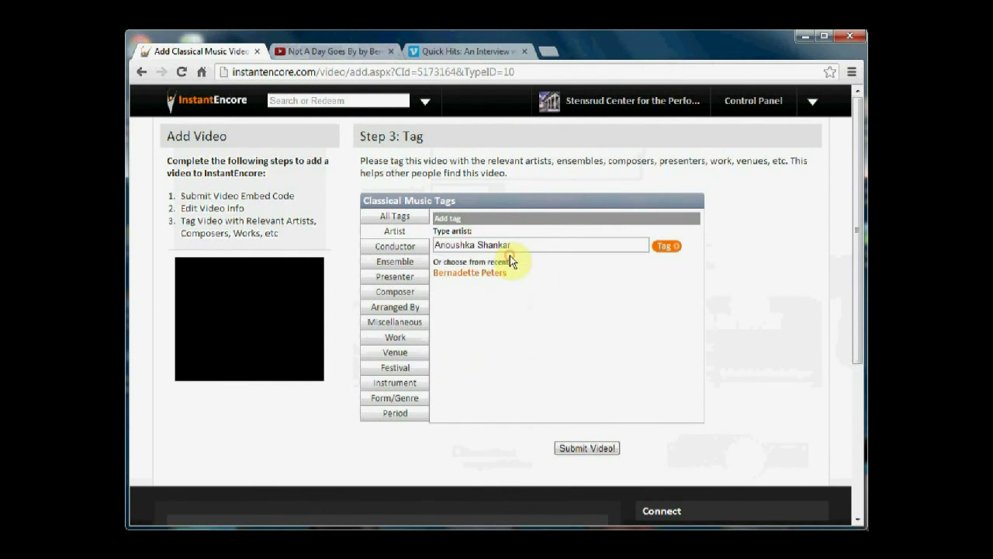
{"action": "left_click", "coordinate": [665, 250]}
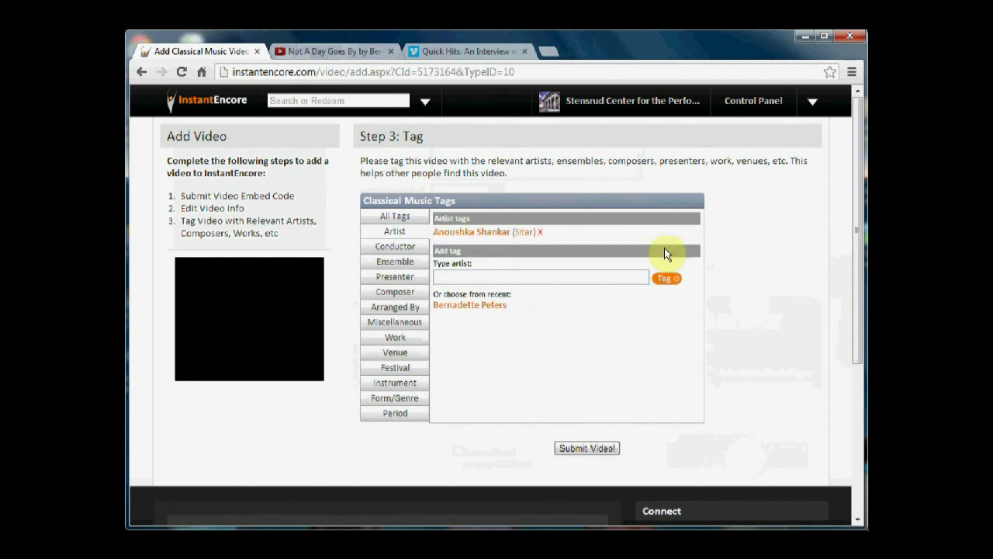
Submit the Vimeo interview and show My Videos, now listing it above Not A Day Goes By.
{"action": "left_click", "coordinate": [578, 450]}
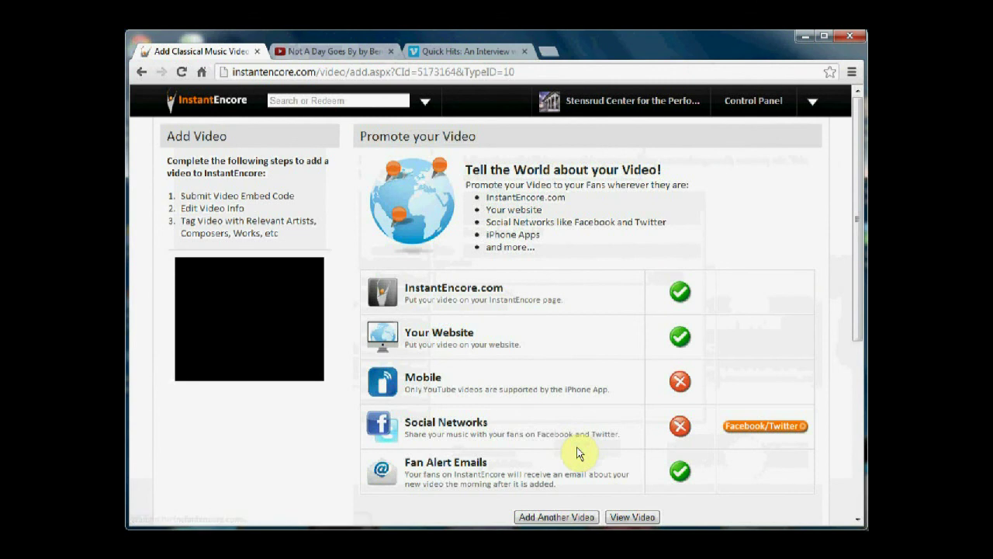
{"action": "mouse_move", "coordinate": [753, 99]}
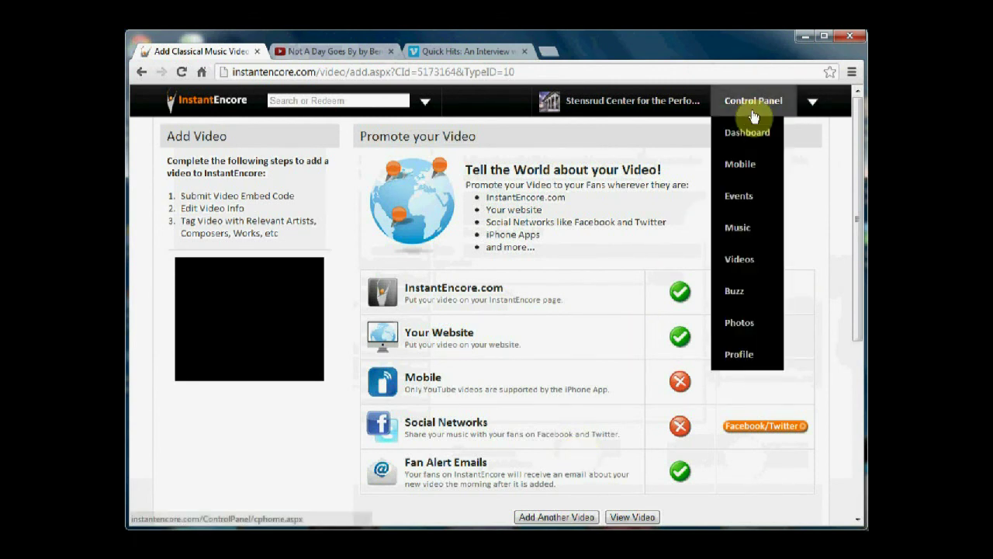
{"action": "left_click", "coordinate": [743, 253]}
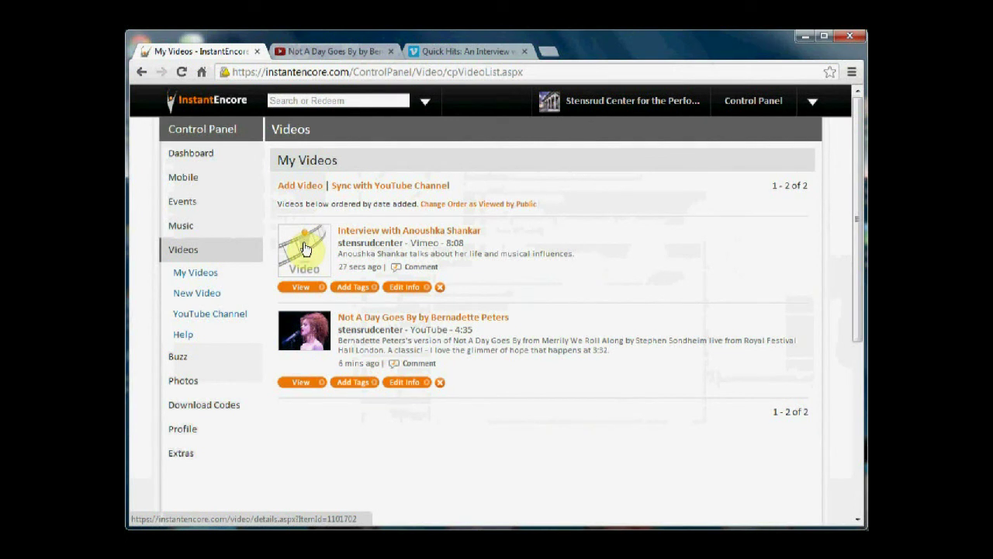
Show the phone preview's Videos section listing the Anoushka Shankar and Bernadette Peters videos.
{"action": "mouse_move", "coordinate": [217, 184]}
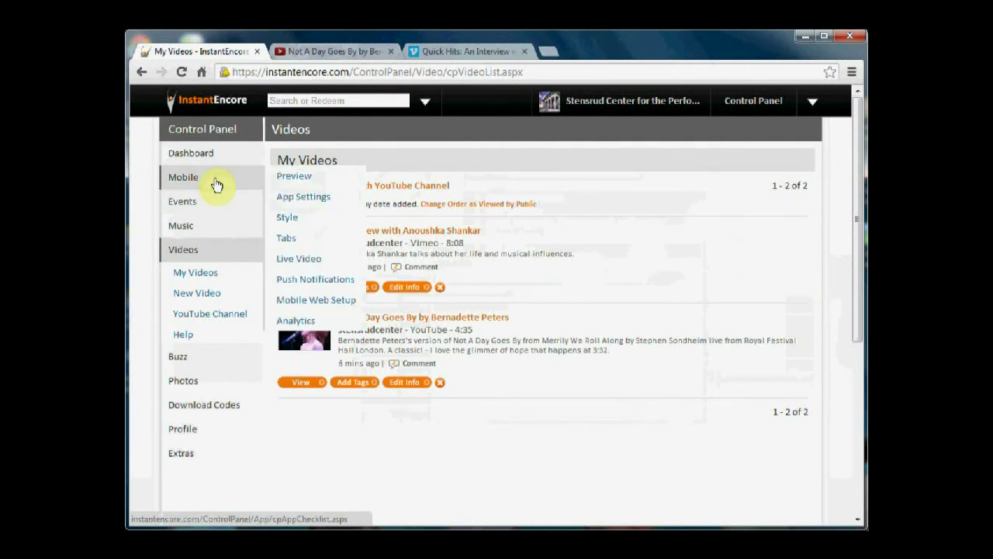
{"action": "left_click", "coordinate": [289, 179]}
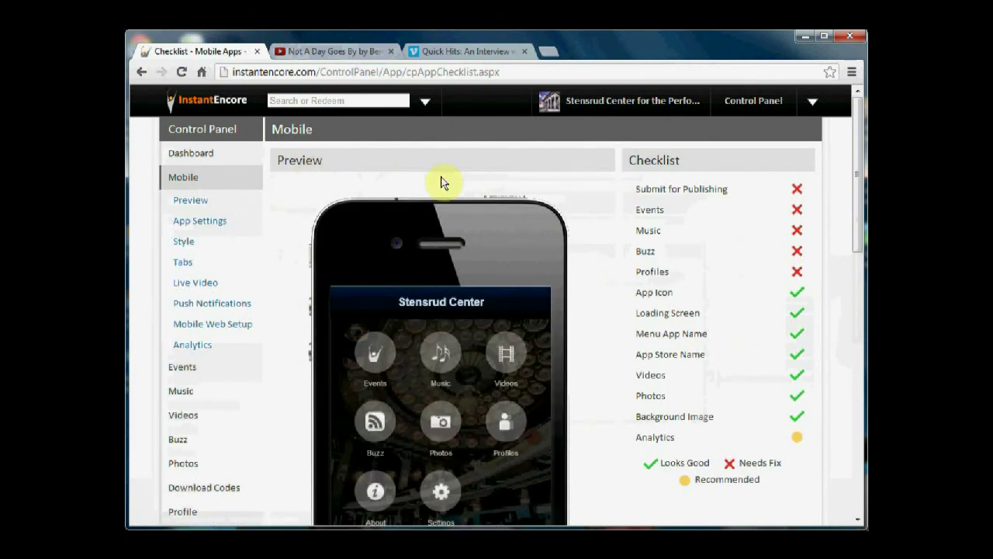
{"action": "left_click", "coordinate": [506, 356]}
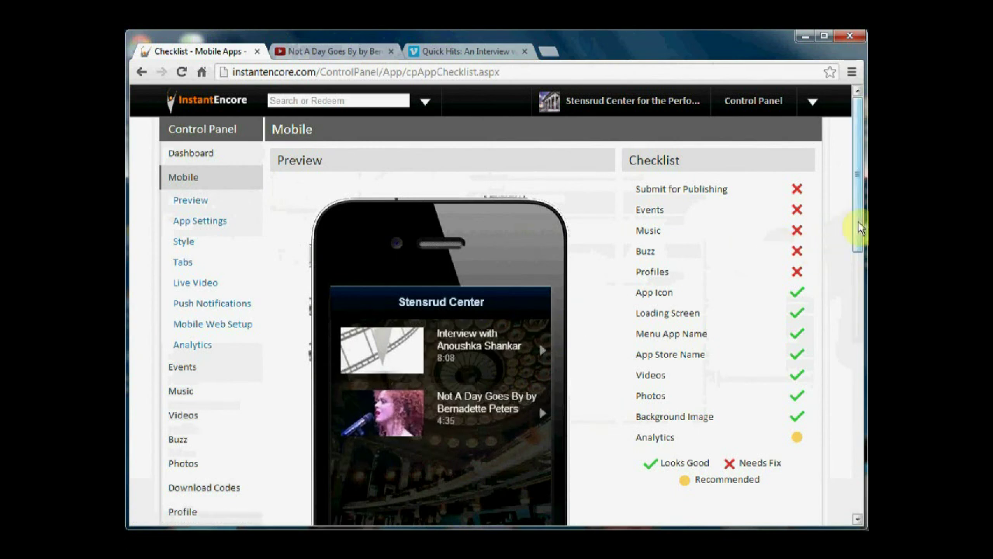
{"action": "left_click_drag", "start_coordinate": [859, 227], "coordinate": [851, 277]}
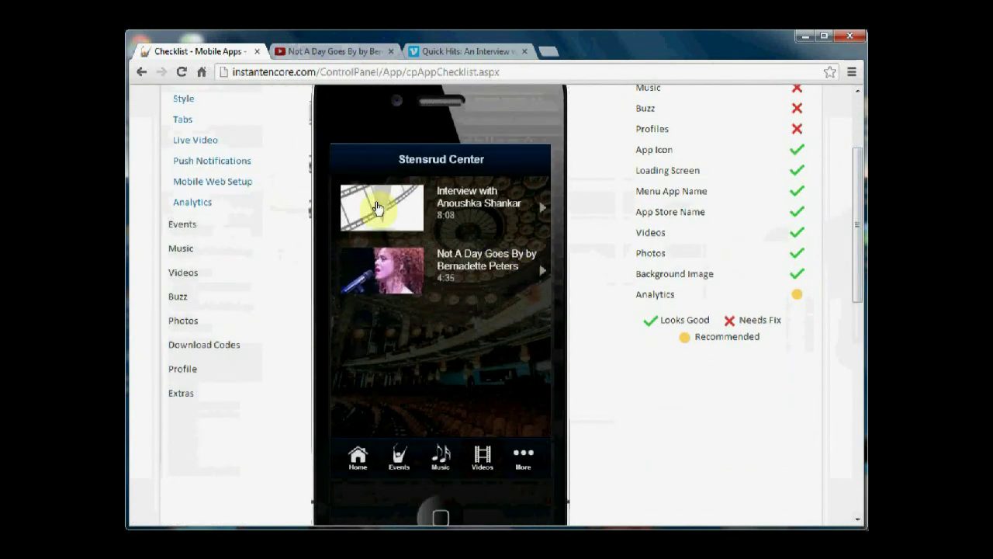